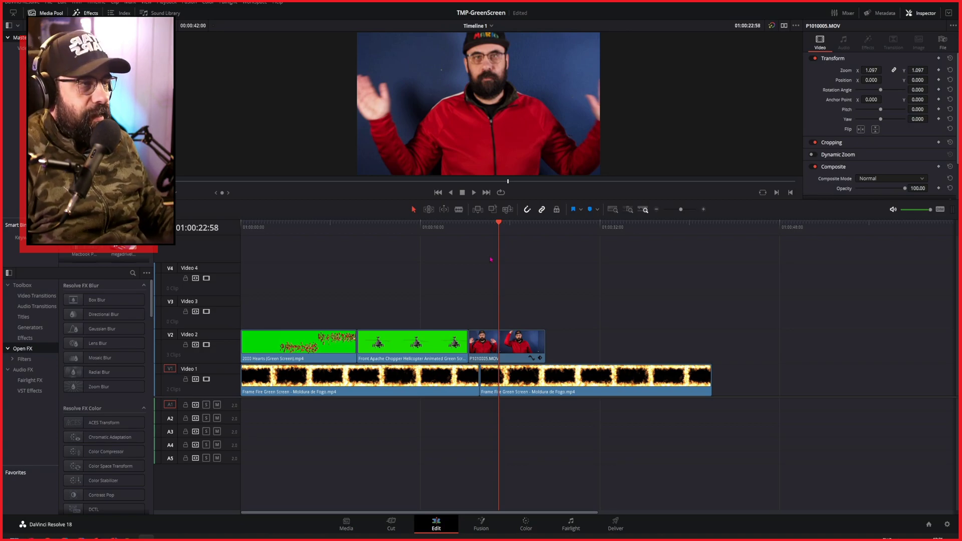
Search the effects for "3d" and apply the 3D Keyer to the hearts clip on Video 2.
left_click_drag(499, 228, 291, 239)
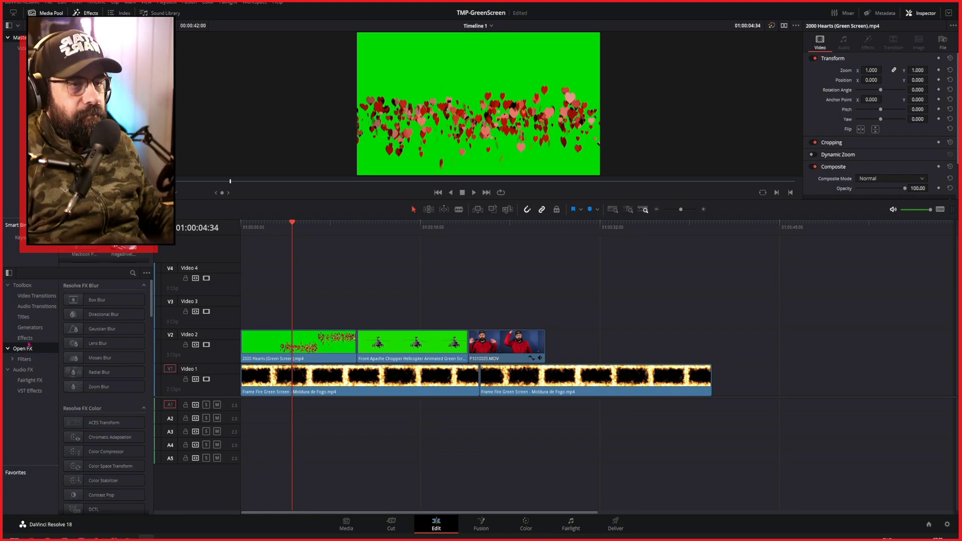
left_click(133, 274)
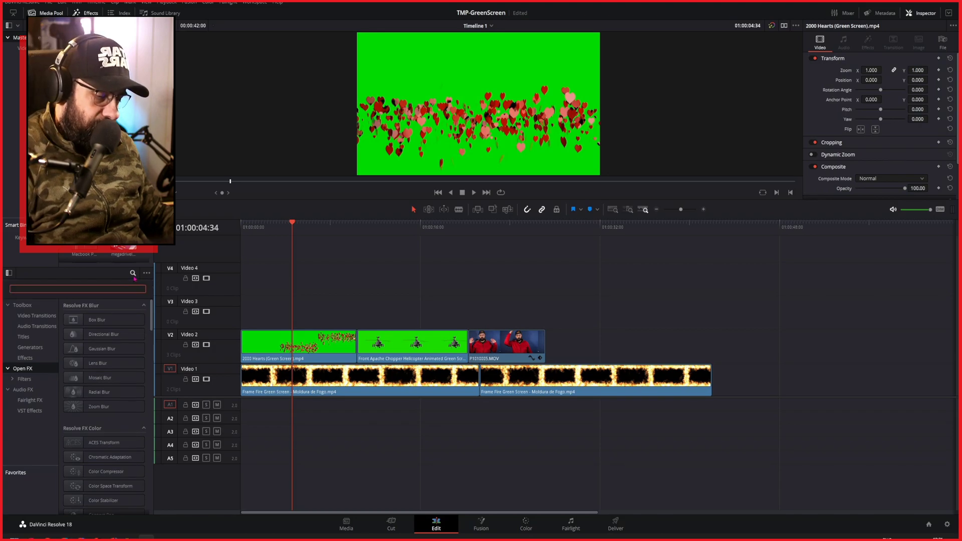
type("3d")
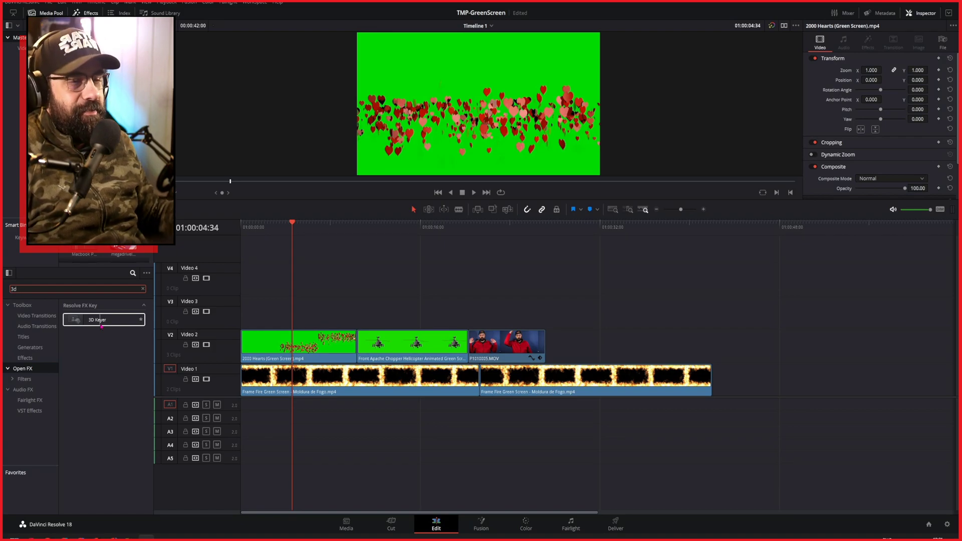
left_click_drag(102, 324, 294, 345)
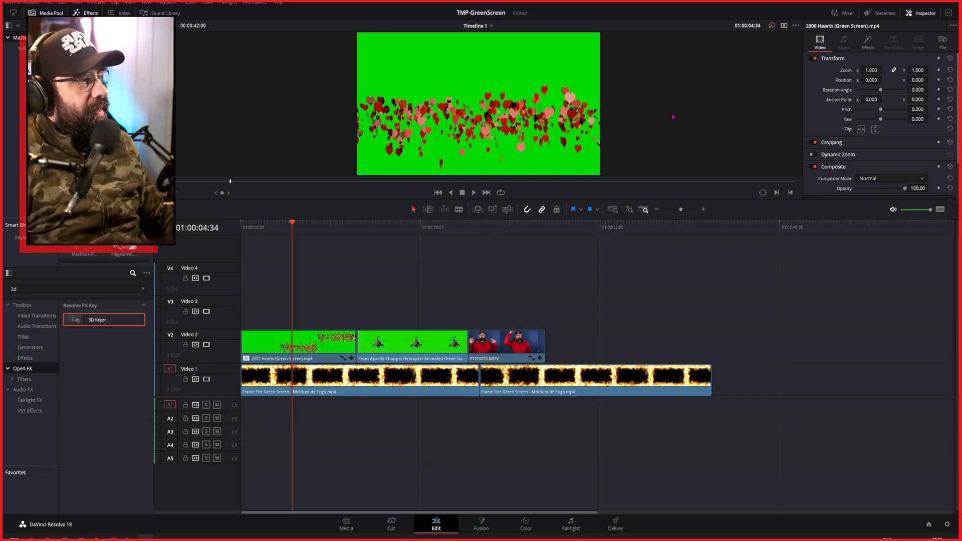
With the Open FX Overlay enabled, sample the hearts clip's green background for the 3D Keyer and play back the keyed clip.
left_click(869, 44)
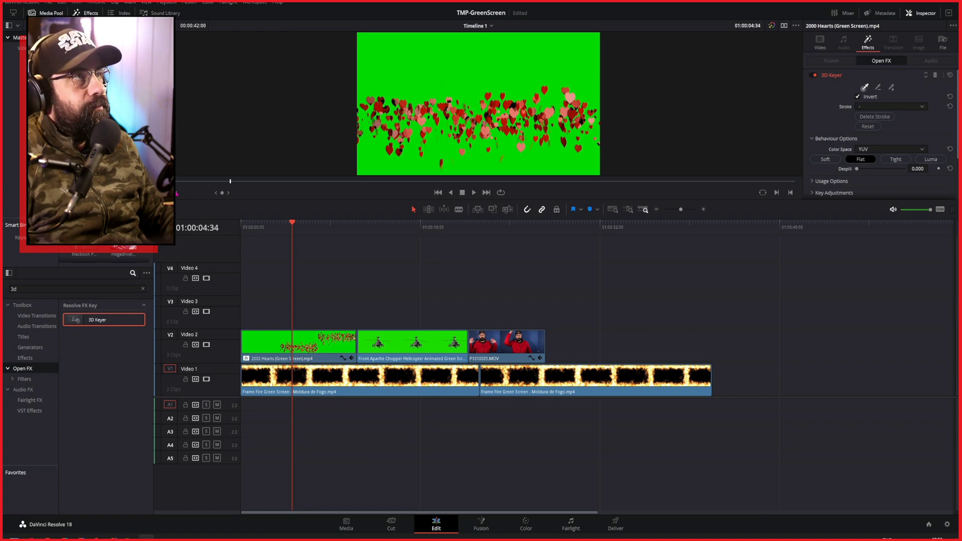
left_click(176, 193)
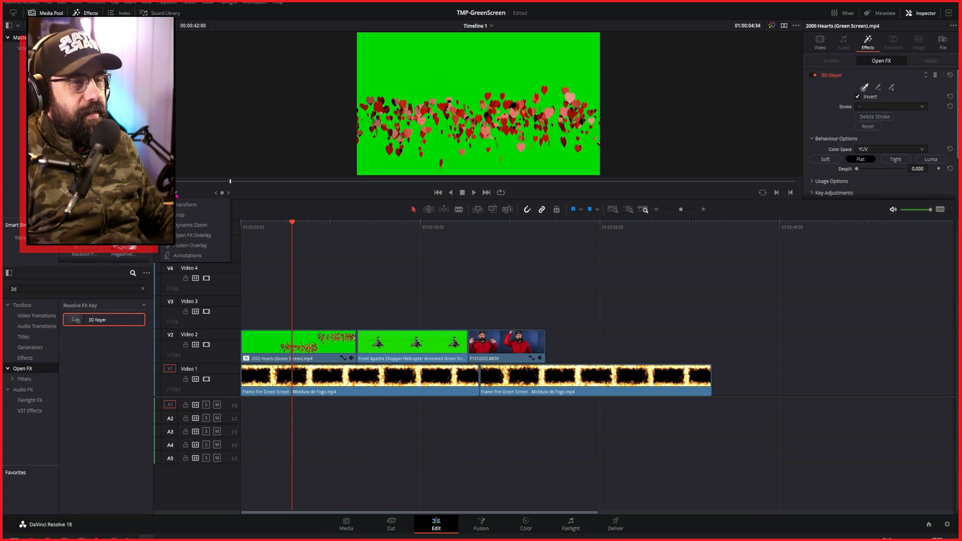
left_click(176, 193)
left_click(176, 193)
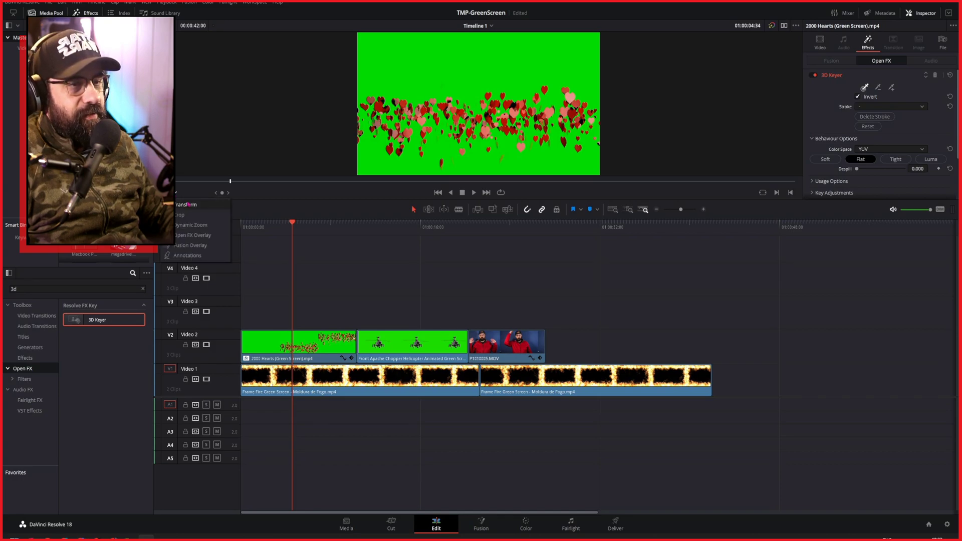
left_click(212, 236)
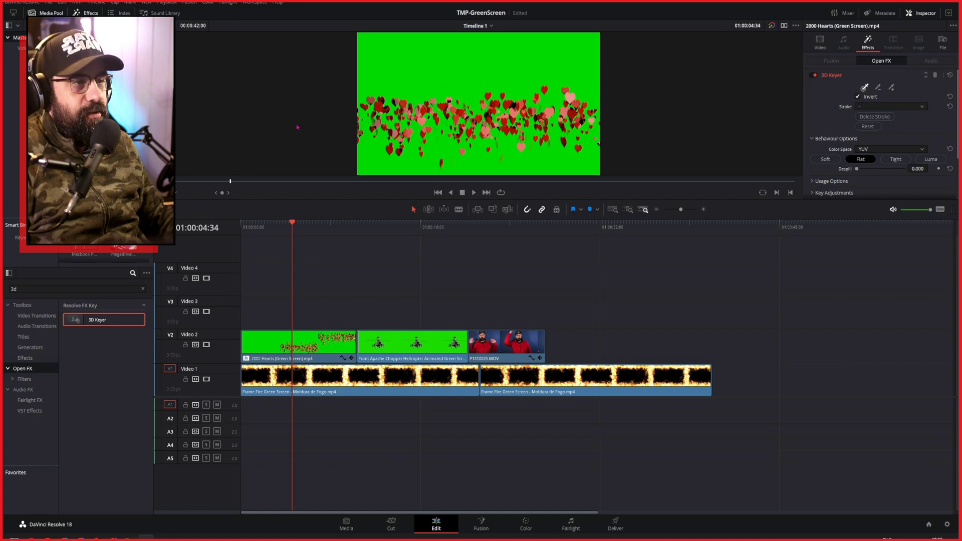
mouse_move(361, 59)
left_mouse_down()
mouse_move(599, 60)
mouse_move(645, 86)
left_mouse_up()
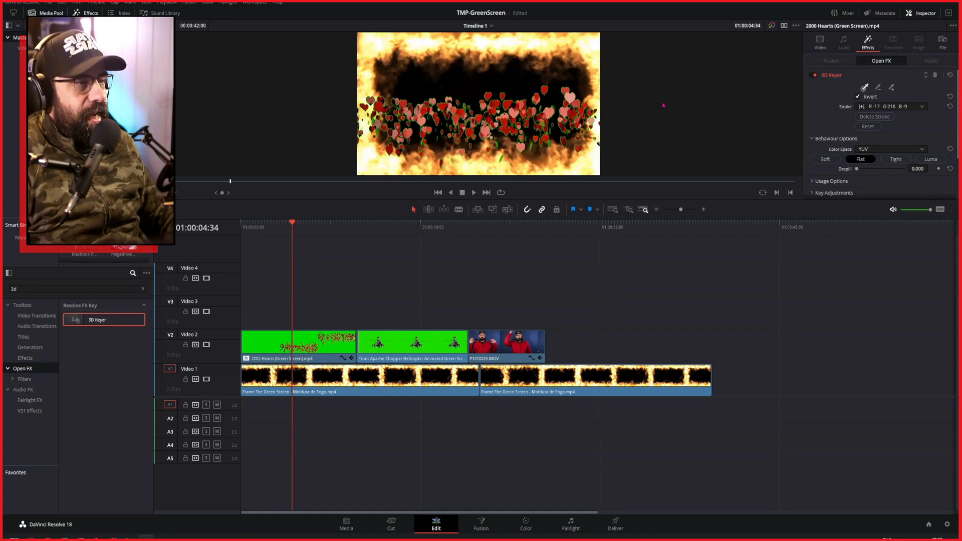
left_click_drag(292, 224, 274, 224)
key("space")
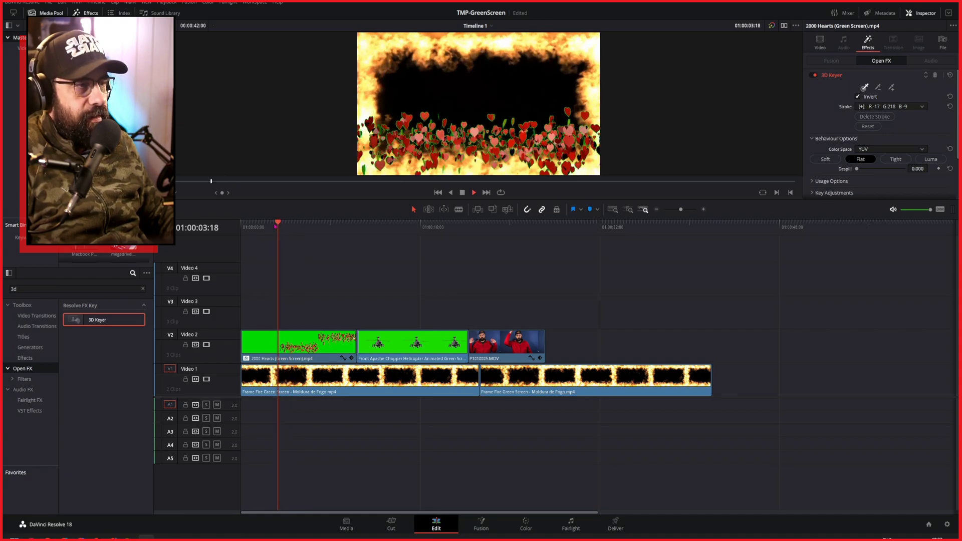
key("space")
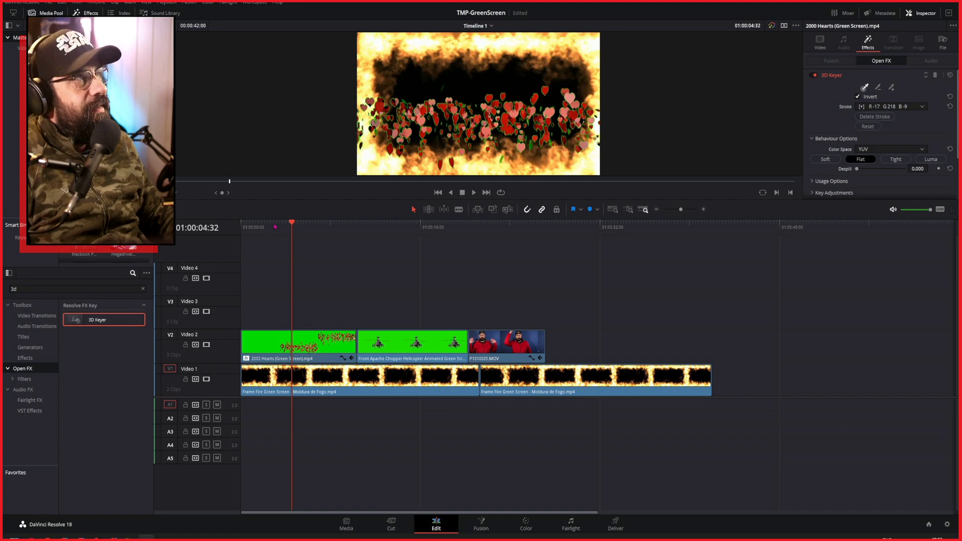
Set the hearts clip's 3D Keyer despill to 1.000 and review the playback in an enlarged viewer.
left_click_drag(421, 218, 423, 282)
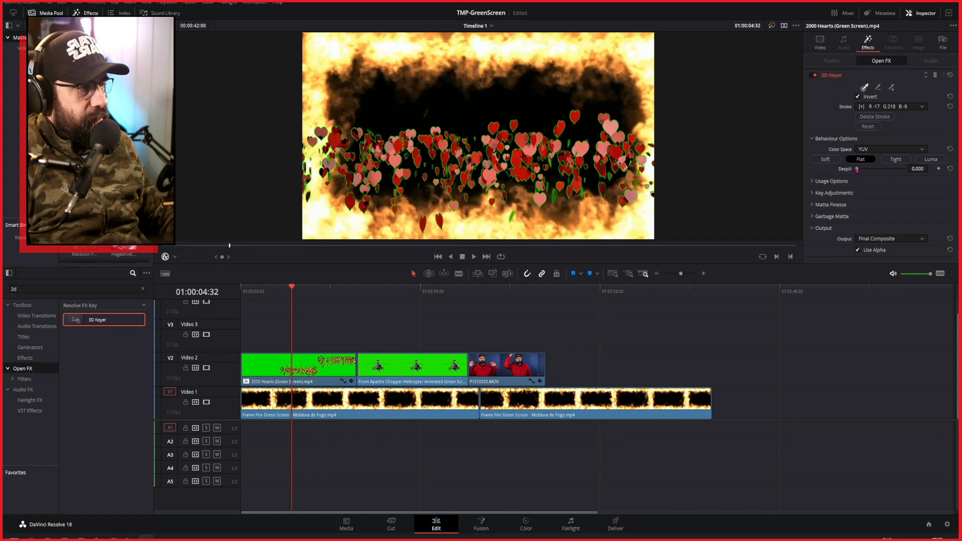
left_click_drag(860, 172, 912, 174)
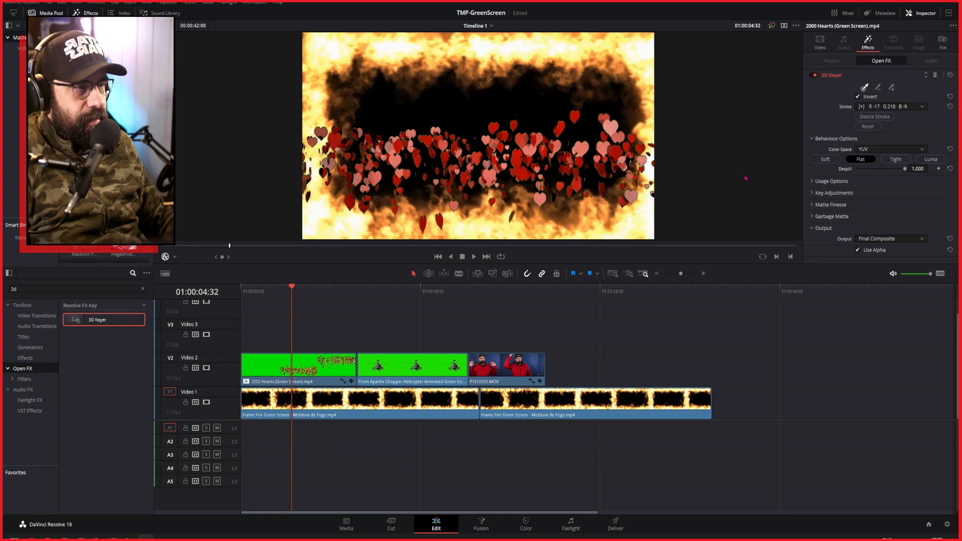
left_click_drag(293, 292, 269, 292)
key("space")
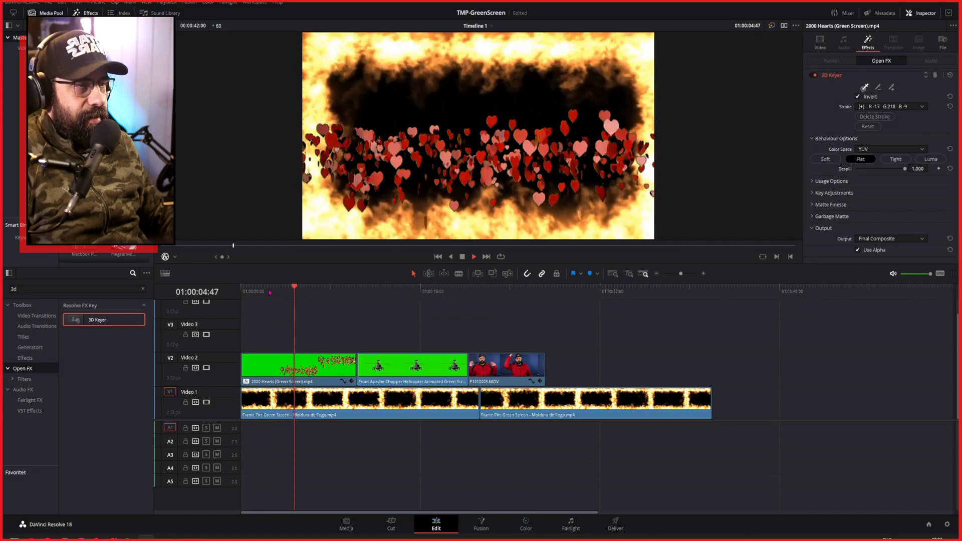
key("space")
left_click_drag(318, 290, 295, 292)
key("space")
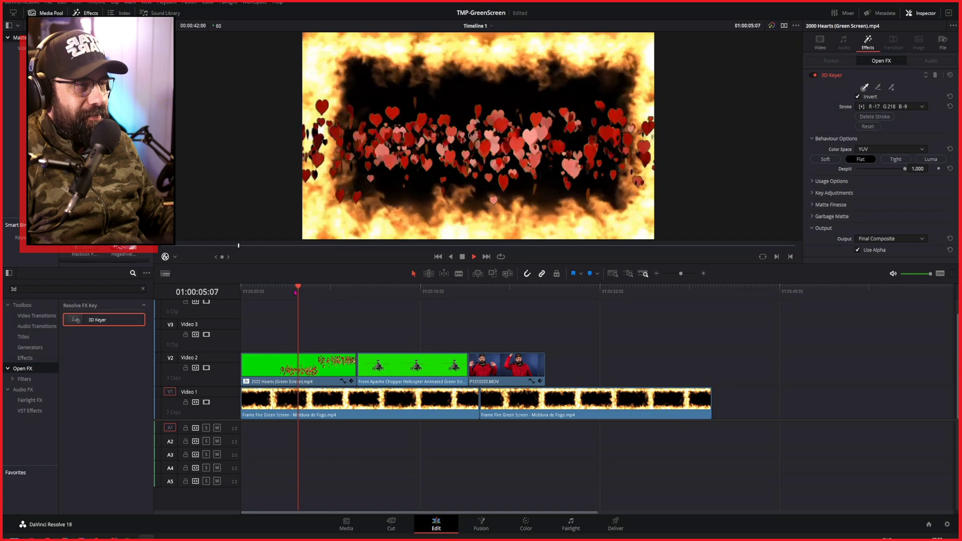
key("space")
Apply the 3D Keyer to the helicopter clip and sample its green background using the Open FX Overlay.
left_click_drag(325, 289, 387, 298)
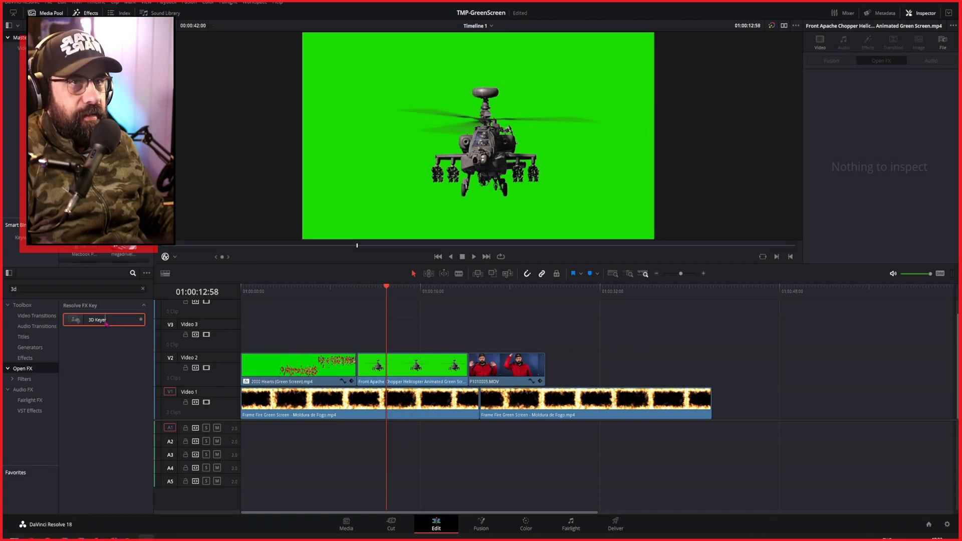
left_click_drag(106, 323, 424, 368)
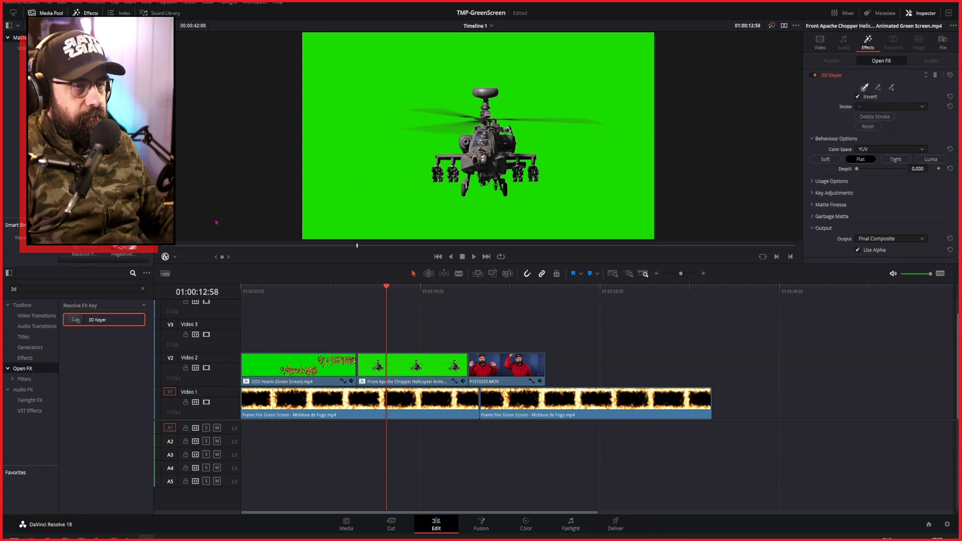
left_click(175, 256)
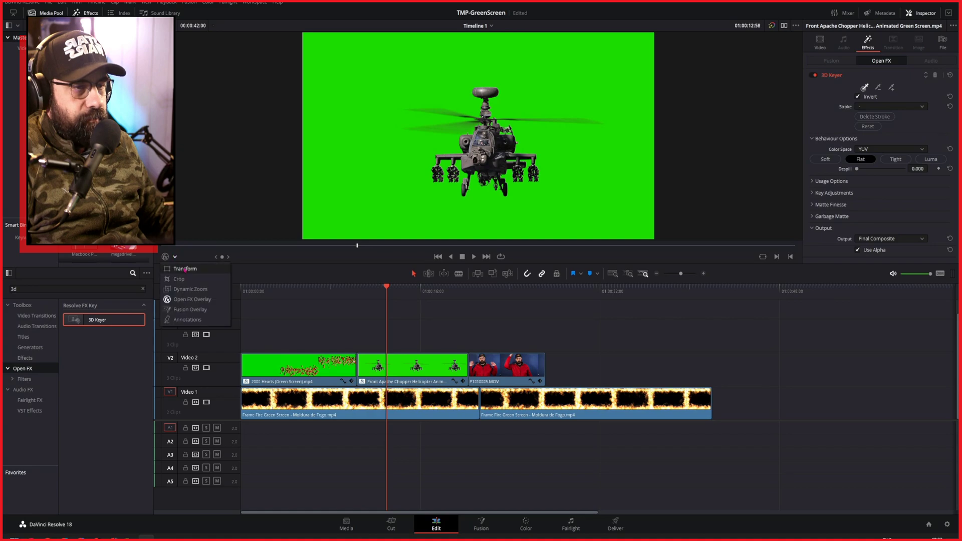
left_click(207, 299)
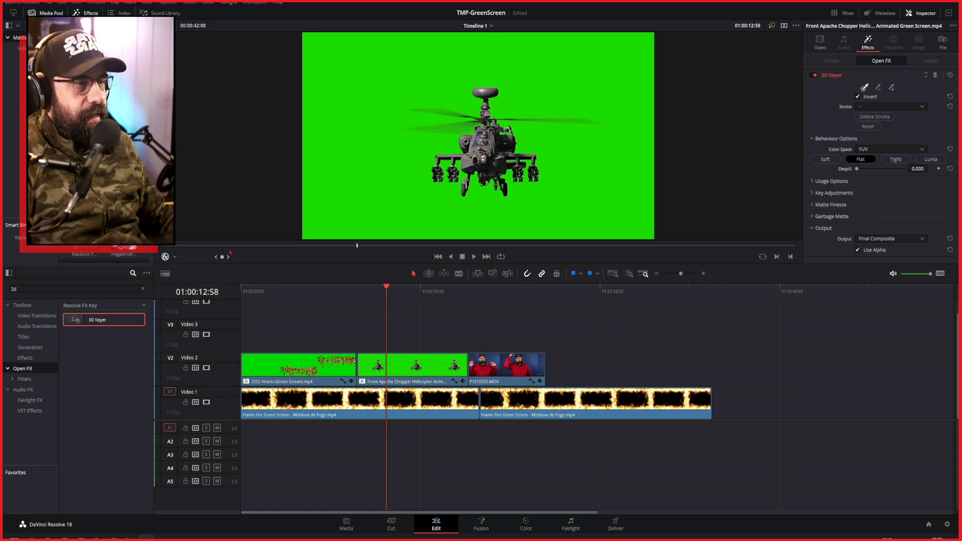
mouse_move(329, 208)
left_mouse_down()
mouse_move(345, 140)
mouse_move(397, 67)
mouse_move(515, 52)
mouse_move(609, 77)
mouse_move(623, 172)
mouse_move(524, 229)
mouse_move(321, 199)
left_mouse_up()
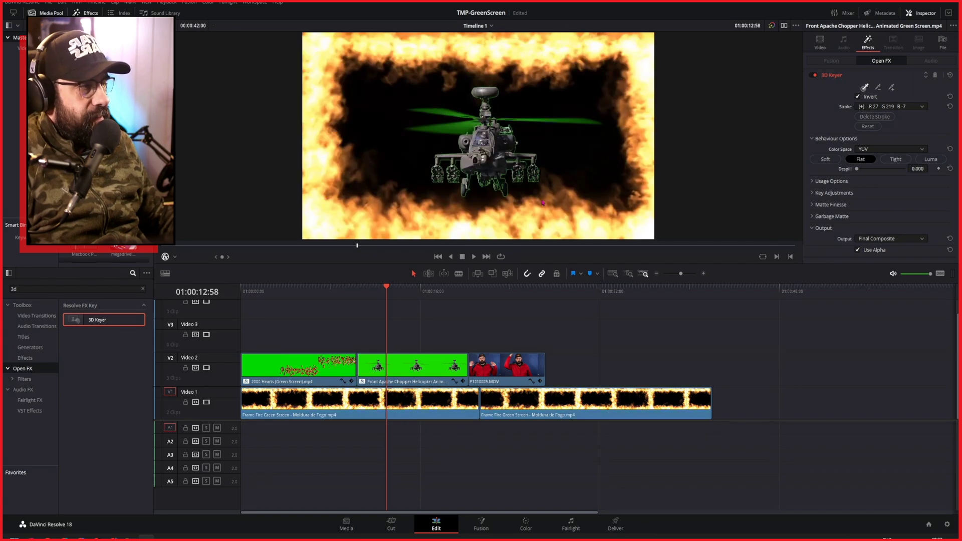
Set the helicopter clip's 3D Keyer despill to 1.000 and play back the keyed helicopter.
left_click_drag(859, 171, 915, 174)
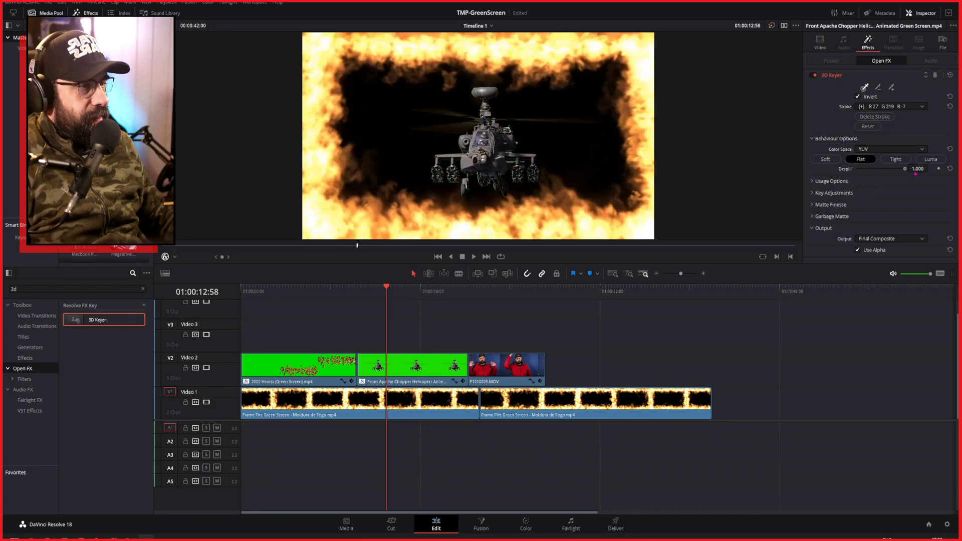
left_click(393, 289)
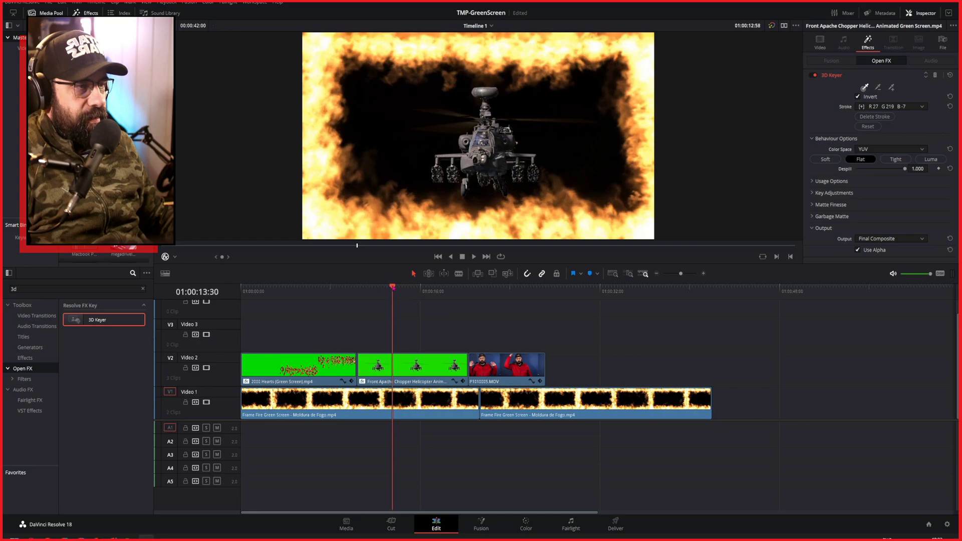
key("space")
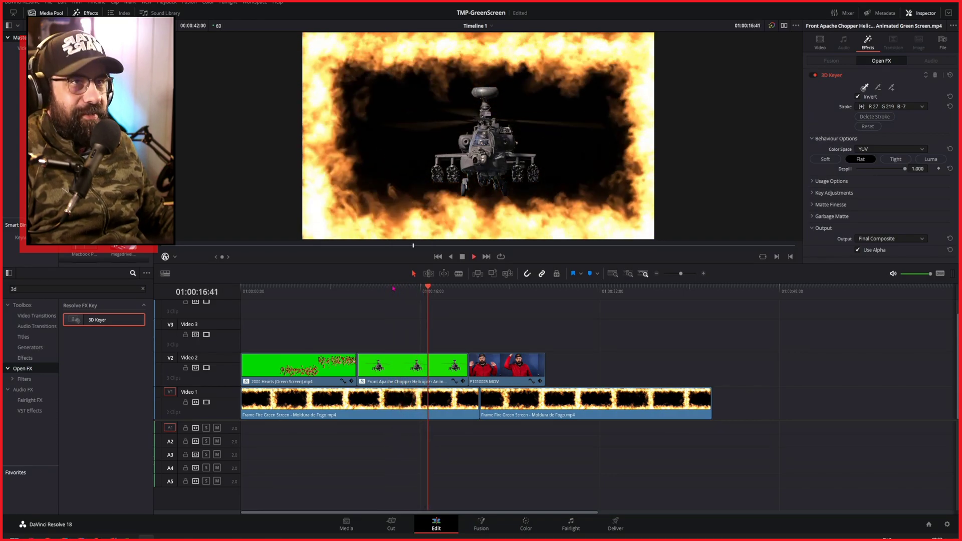
key("space")
left_click_drag(440, 287, 405, 295)
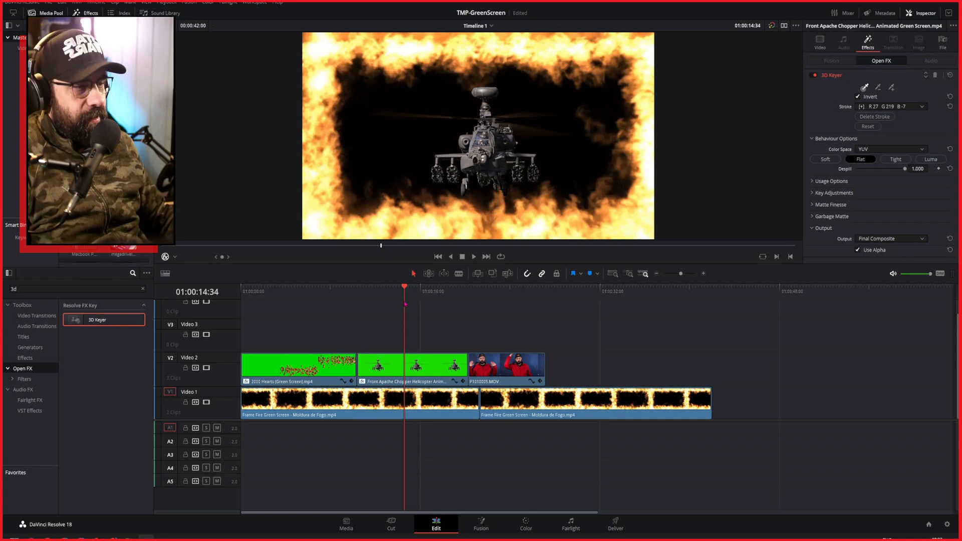
Apply the 3D Keyer to P1010005.MOV and sample the blue wall on both sides of the man with the Open FX Overlay.
left_click_drag(404, 301, 502, 302)
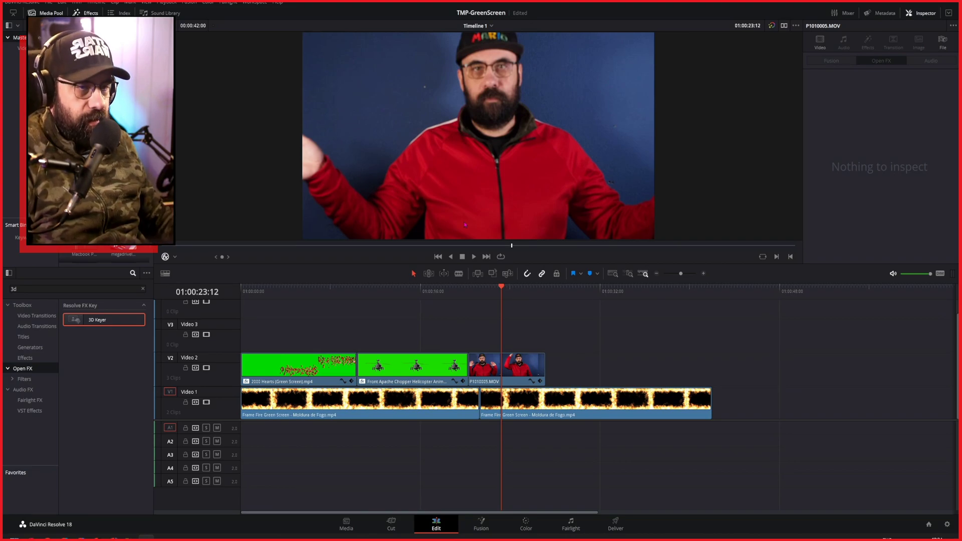
left_click_drag(106, 329, 518, 368)
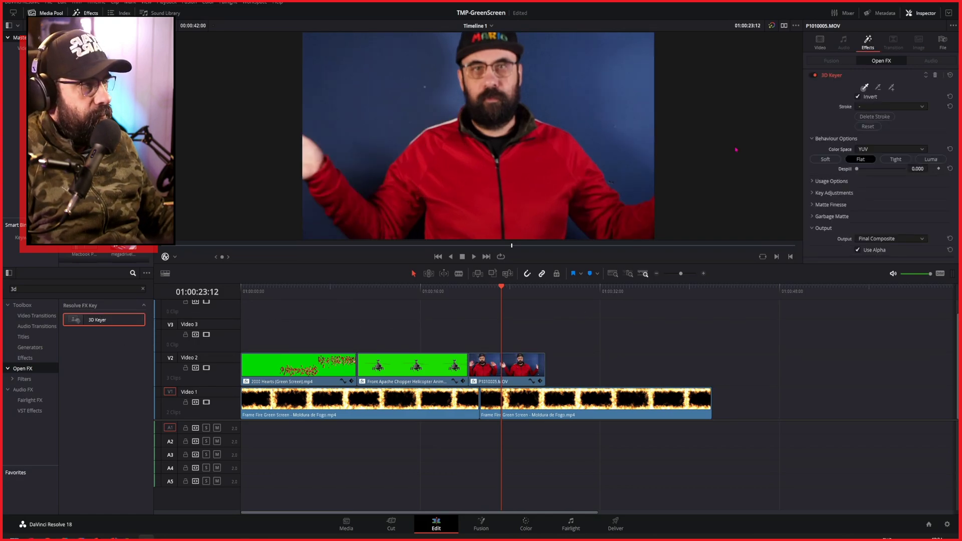
left_click(175, 257)
left_click(205, 297)
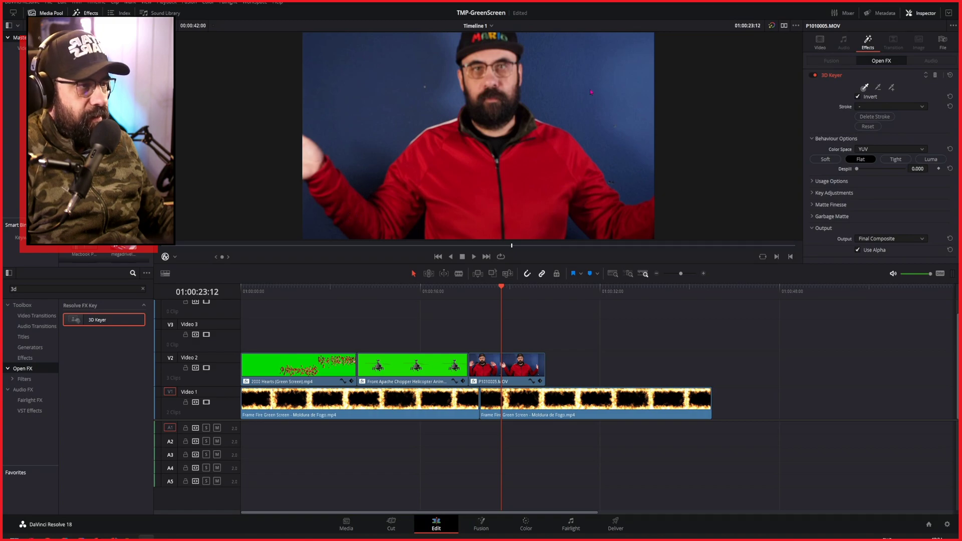
mouse_move(325, 241)
left_mouse_down()
mouse_move(254, 186)
mouse_move(242, 145)
mouse_move(250, 121)
mouse_move(261, 103)
mouse_move(299, 88)
mouse_move(339, 98)
mouse_move(362, 180)
mouse_move(378, 134)
mouse_move(437, 106)
mouse_move(445, 92)
mouse_move(452, 98)
mouse_move(437, 91)
mouse_move(423, 52)
mouse_move(432, 26)
left_mouse_up()
mouse_move(574, 38)
left_mouse_down()
mouse_move(666, 101)
mouse_move(690, 203)
mouse_move(678, 245)
left_mouse_up()
mouse_move(579, 248)
left_mouse_down()
mouse_move(656, 246)
mouse_move(671, 186)
mouse_move(592, 52)
mouse_move(532, 8)
mouse_move(423, 9)
mouse_move(370, 158)
left_mouse_up()
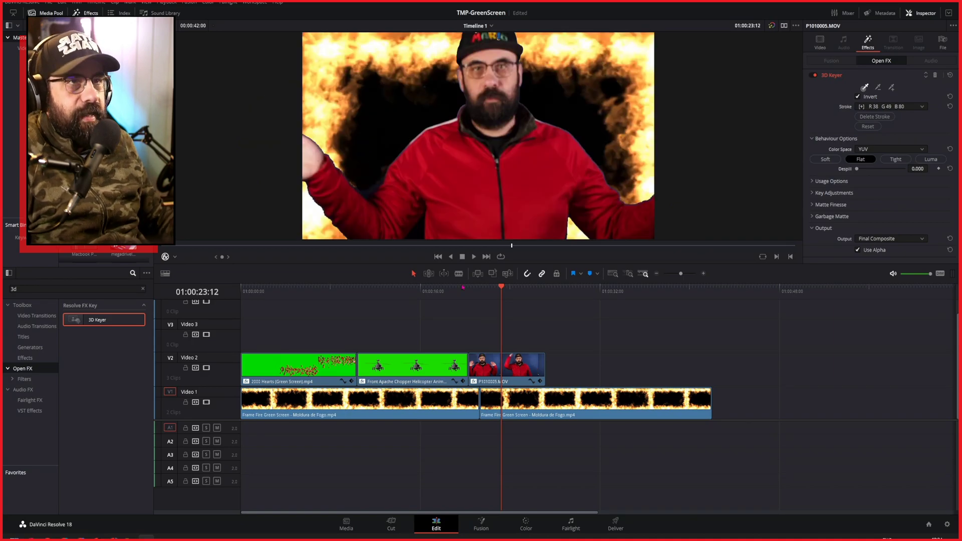
Set the 3D Keyer despill of P1010005.MOV to 1.000 and play back the clip.
left_click_drag(499, 291, 486, 292)
key("space")
key("space")
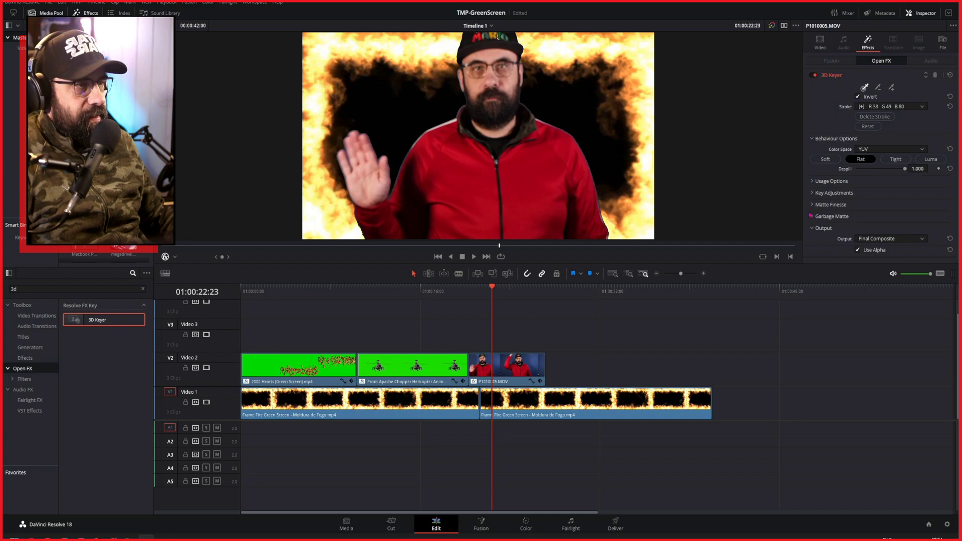
left_click(484, 290)
key("space")
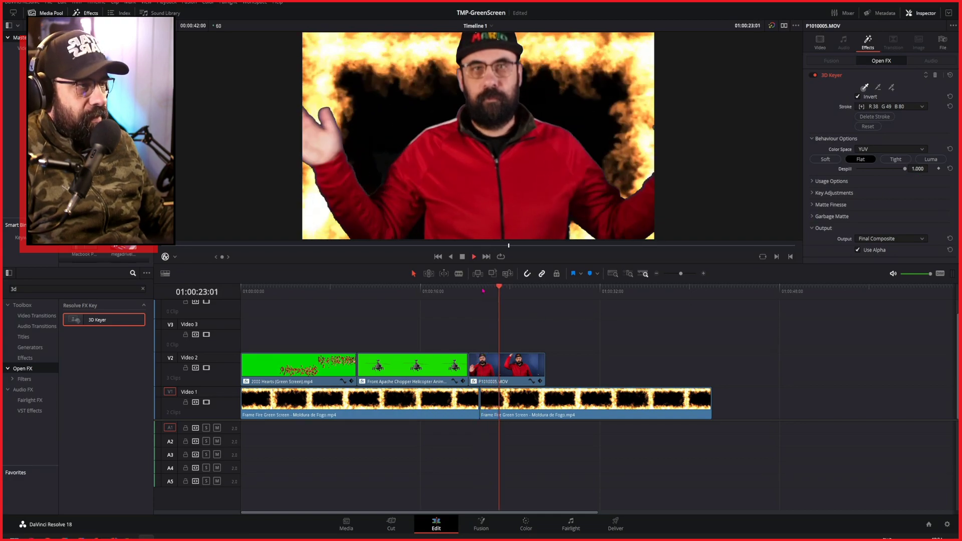
key("space")
Play back sections of the timeline to review the keyed clips over the fire frame.
key("Home")
key("space")
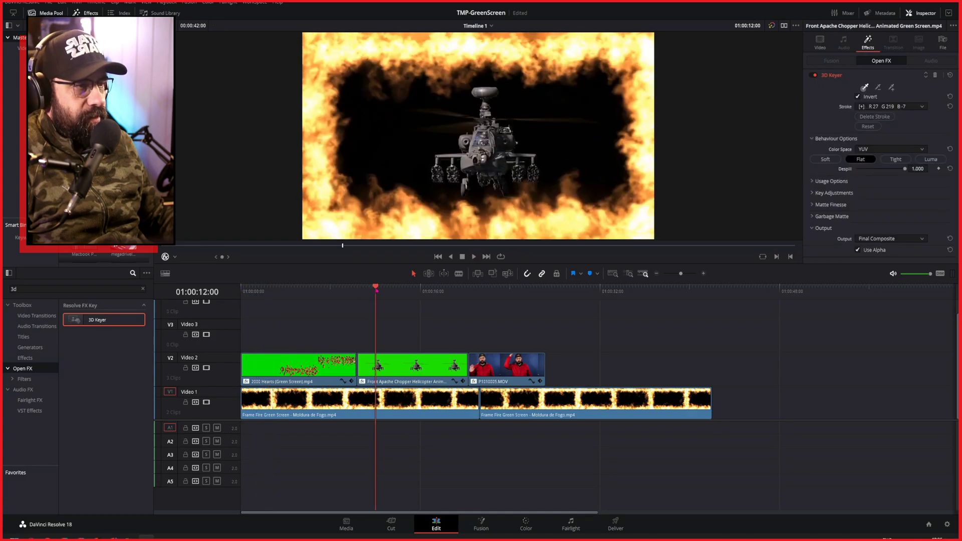
key("space")
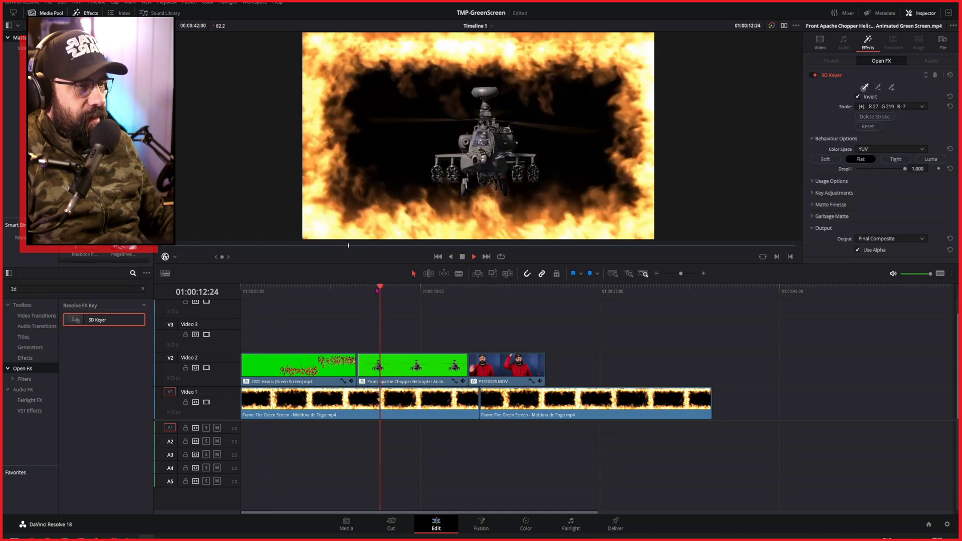
key("space")
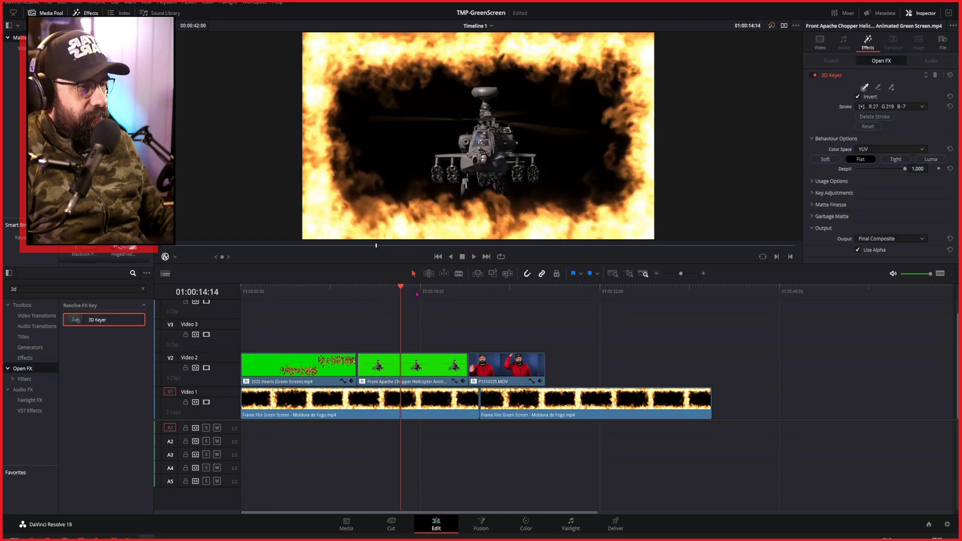
key("space")
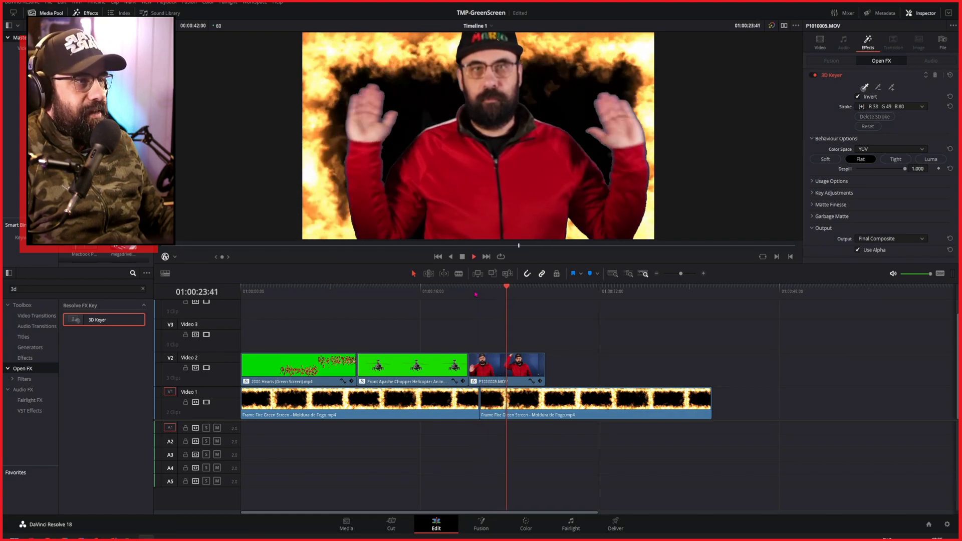
key("space")
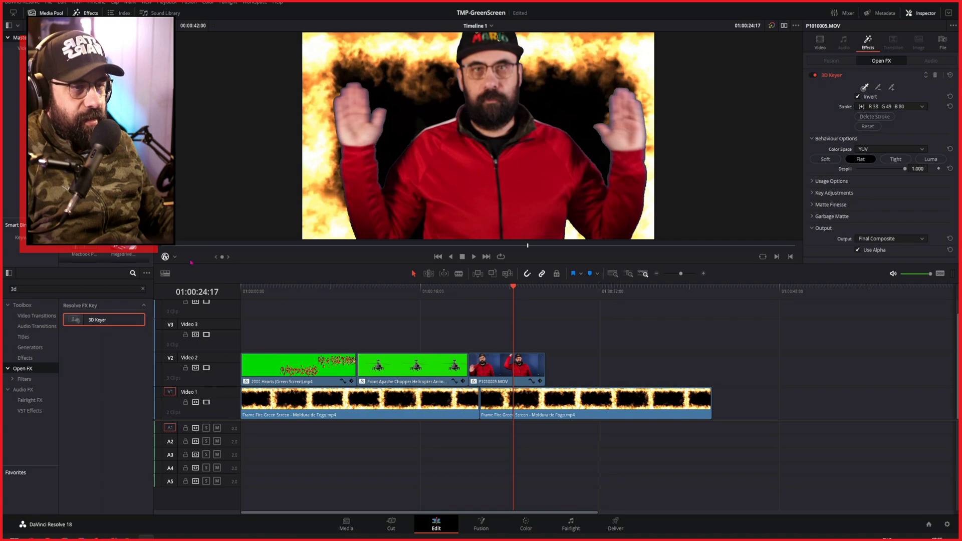
Switch the viewer overlay to Transform and shift P1010005.MOV slightly within the frame.
left_click(174, 256)
left_click(188, 269)
left_click_drag(514, 172, 529, 157)
Reposition the helicopter clip with the Transform overlay so the helicopter sits in the upper-right corner of the frame.
left_click(430, 360)
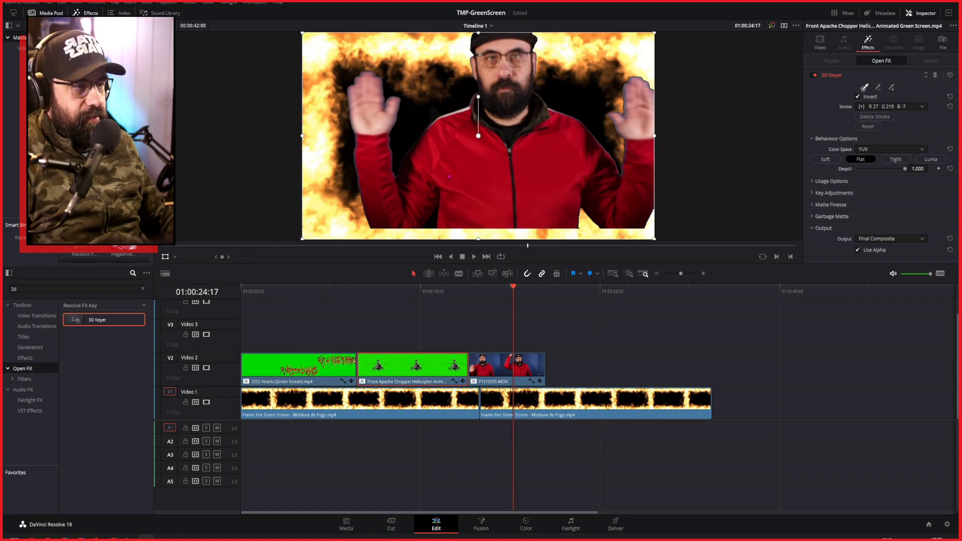
left_click_drag(509, 295, 418, 311)
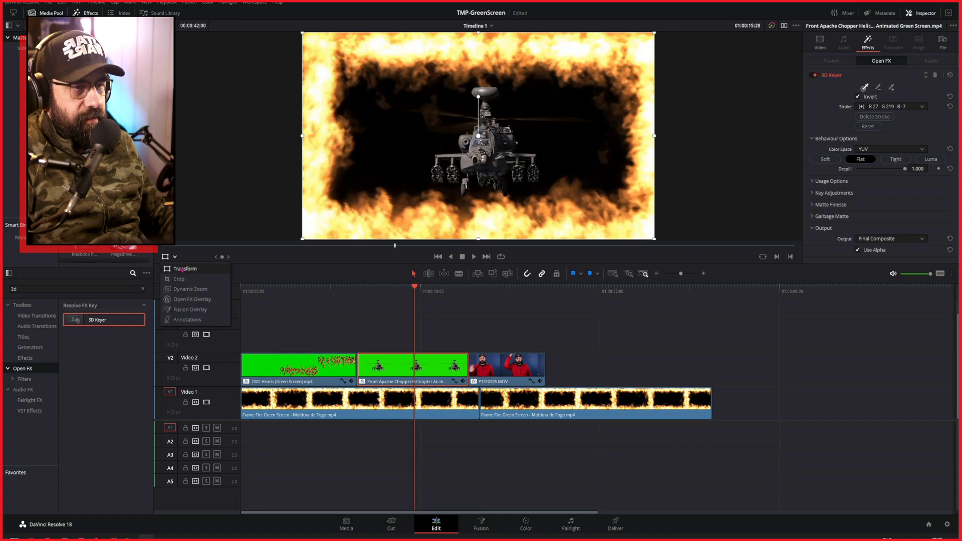
left_click_drag(405, 206, 293, 222)
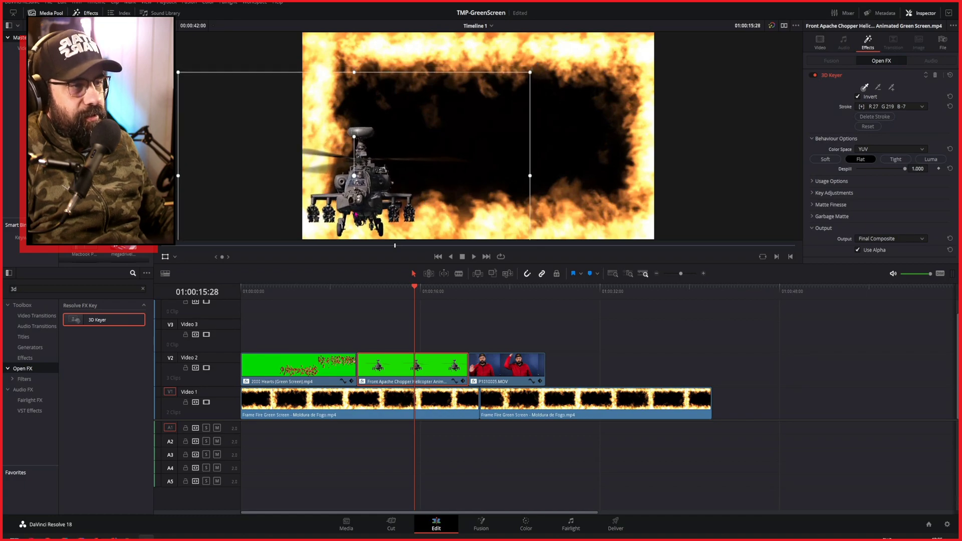
left_click_drag(356, 215, 584, 107)
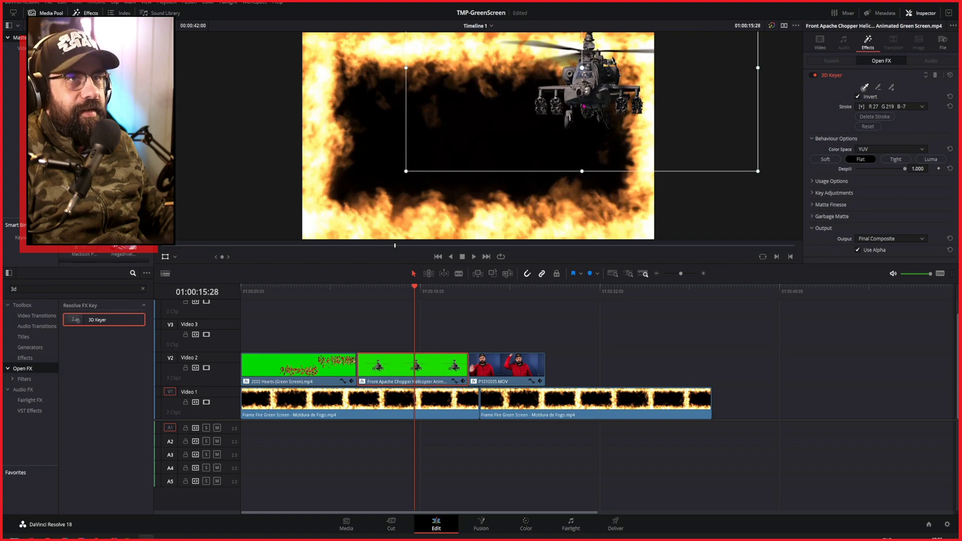